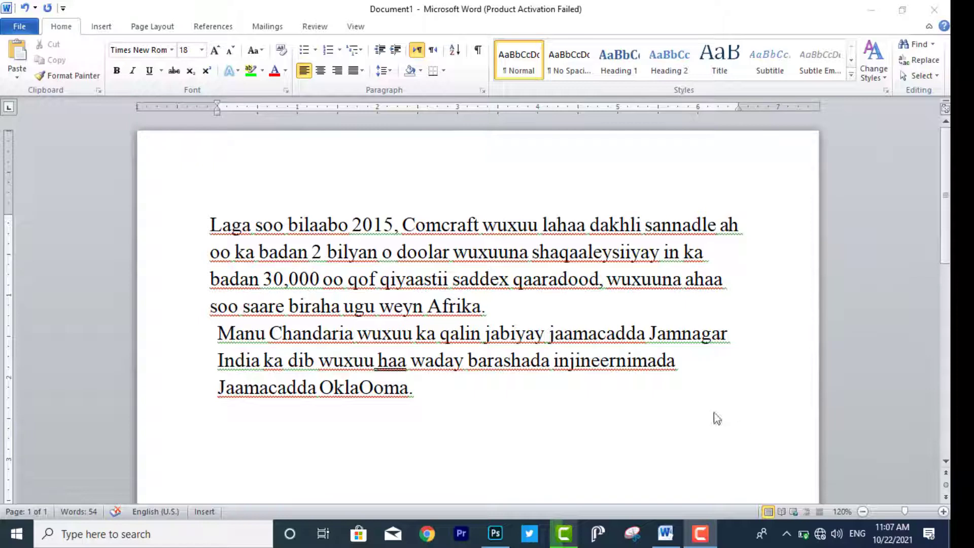
# Step: Increase the indent of the first paragraph in repeated levels until its left edge sits at about 3 inches
pyautogui.click(211, 223)
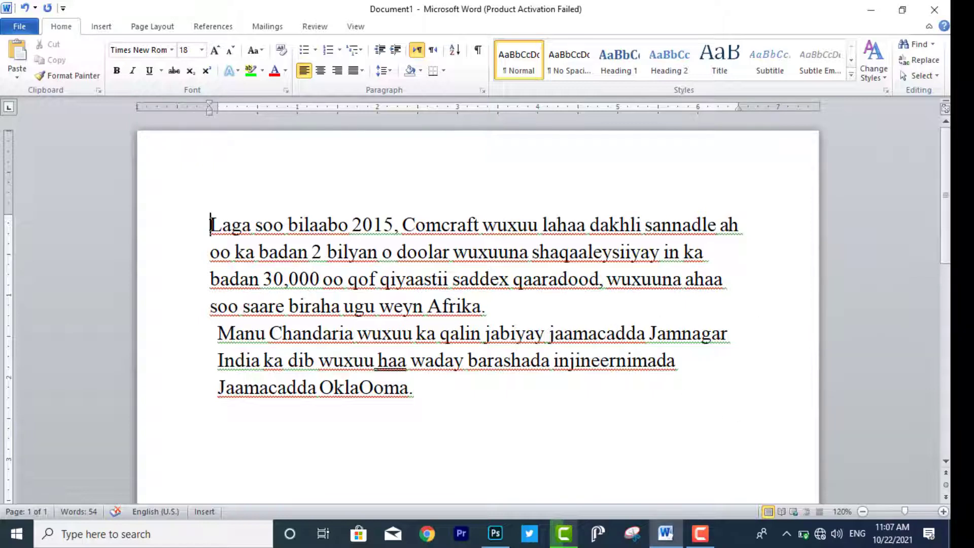
pyautogui.click(394, 49)
pyautogui.click(395, 50)
pyautogui.click(394, 50)
pyautogui.click(395, 50)
pyautogui.click(394, 49)
pyautogui.click(395, 50)
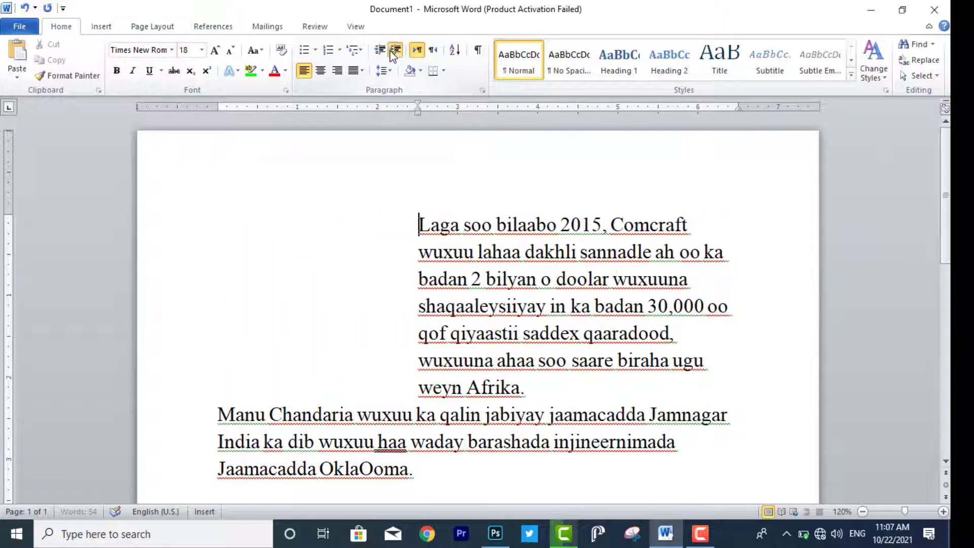
pyautogui.click(395, 50)
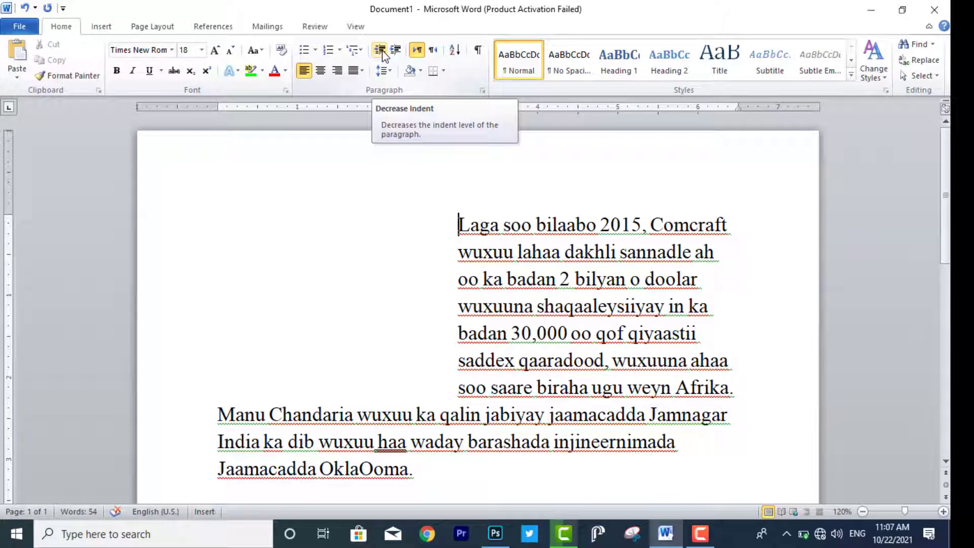
# Step: Decrease the first paragraph's indent level by level until it lines up with the left margin
pyautogui.click(382, 52)
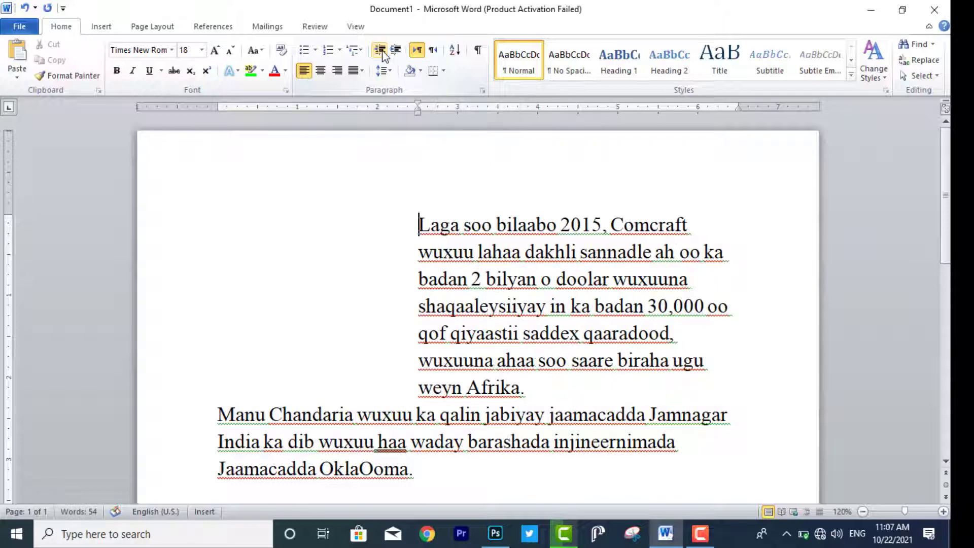
pyautogui.click(382, 52)
pyautogui.click(382, 51)
pyautogui.click(383, 52)
pyautogui.click(383, 51)
pyautogui.click(385, 51)
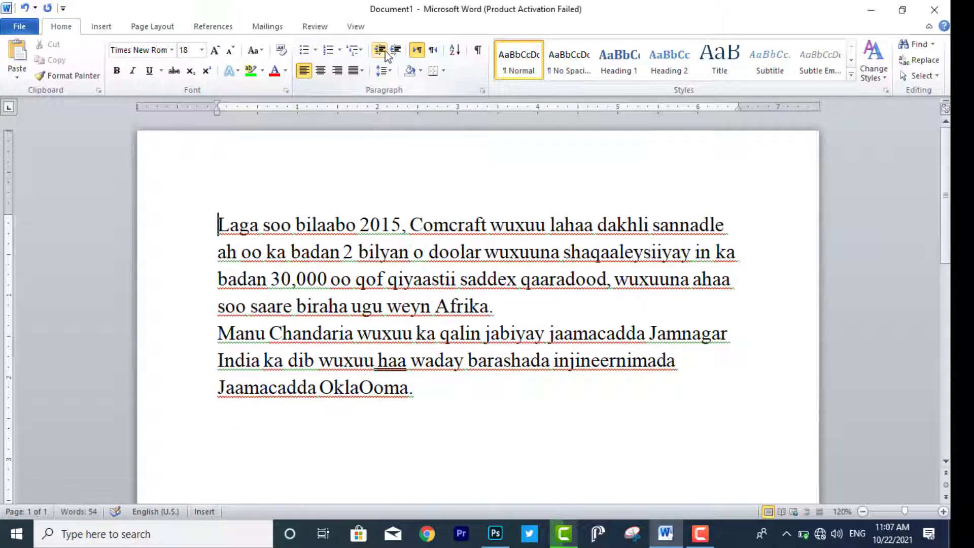
# Step: Increase the first paragraph's indent five levels, to about 2.5 inches
pyautogui.click(394, 51)
pyautogui.click(394, 51)
pyautogui.click(393, 51)
pyautogui.click(394, 51)
pyautogui.click(394, 50)
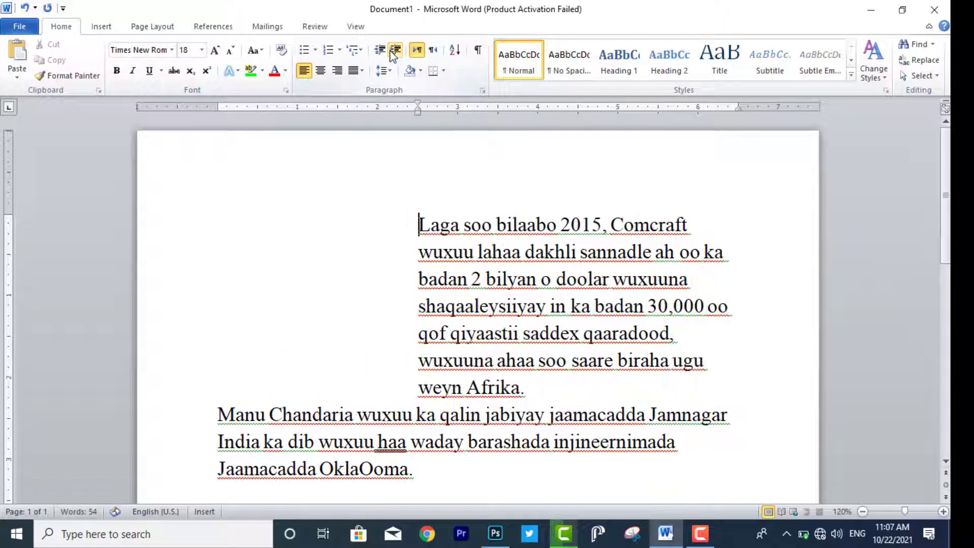
# Step: Decrease the first paragraph's indent five levels, back toward the left margin
pyautogui.click(382, 52)
pyautogui.click(382, 52)
pyautogui.click(382, 52)
pyautogui.click(382, 52)
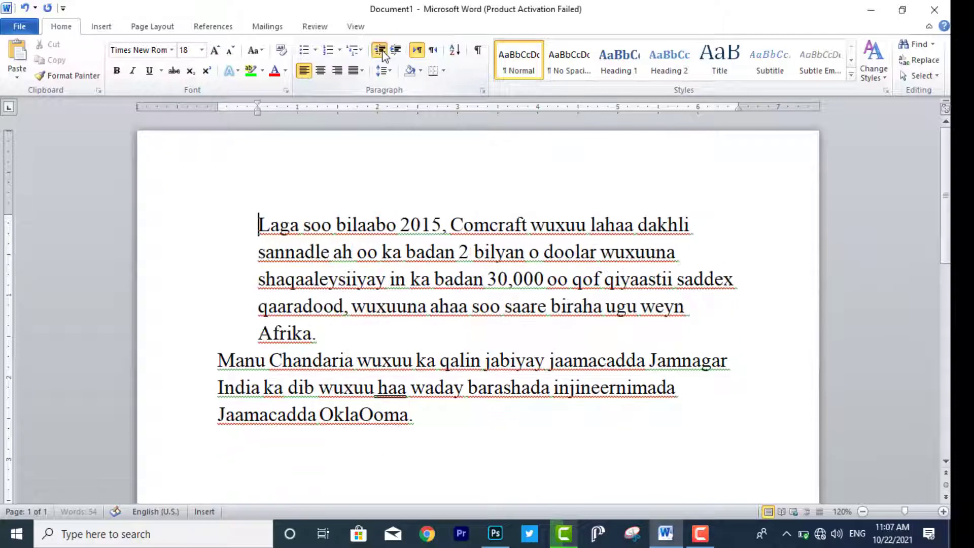
pyautogui.click(382, 51)
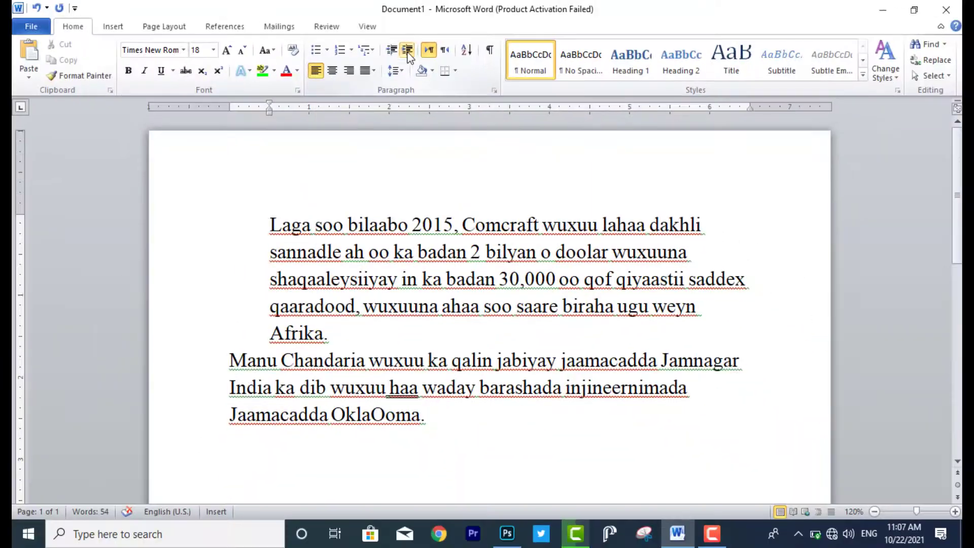
# Step: Increase the first paragraph's indent until its left edge sits at about 5.5 inches
pyautogui.click(433, 113)
pyautogui.click(408, 54)
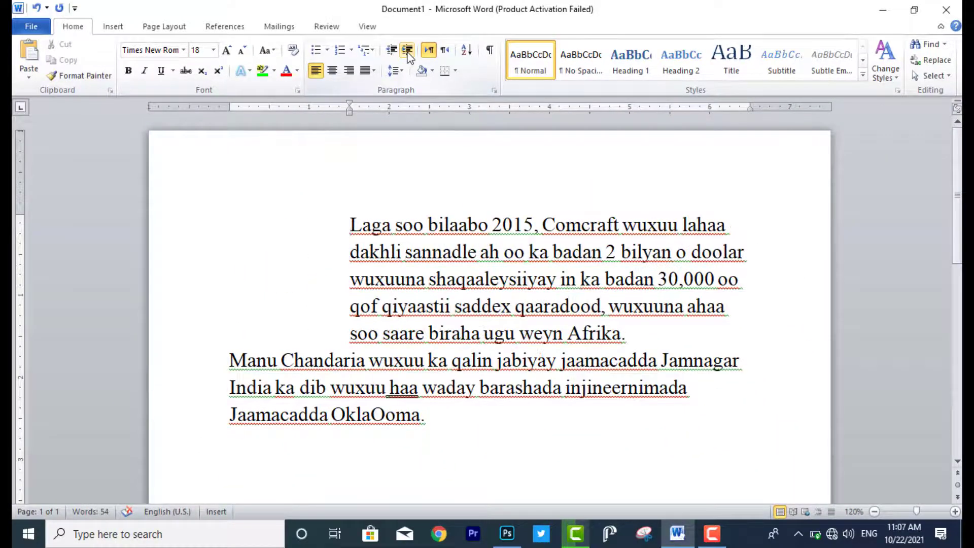
pyautogui.click(408, 54)
pyautogui.click(408, 55)
pyautogui.click(408, 54)
pyautogui.click(409, 55)
pyautogui.click(409, 55)
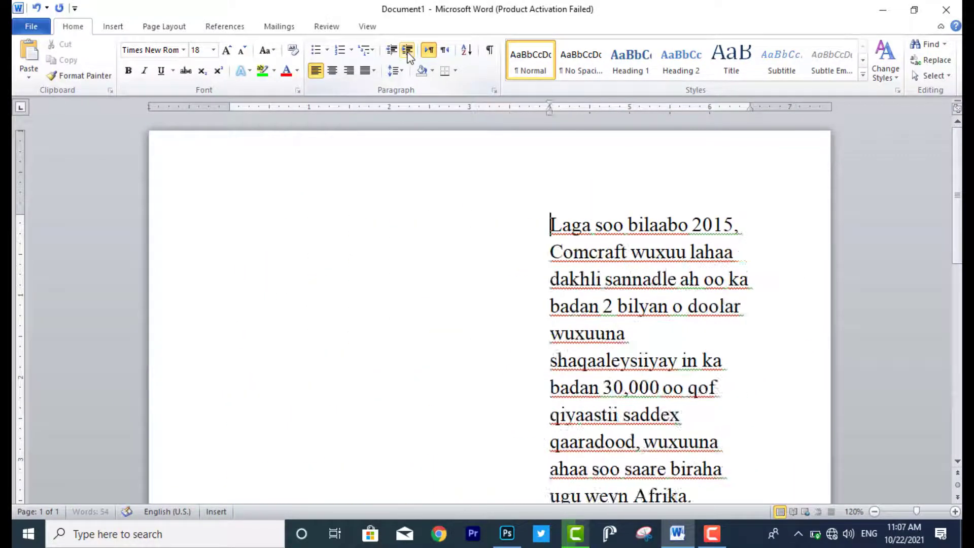
pyautogui.click(409, 54)
pyautogui.click(409, 54)
pyautogui.click(408, 55)
pyautogui.click(408, 54)
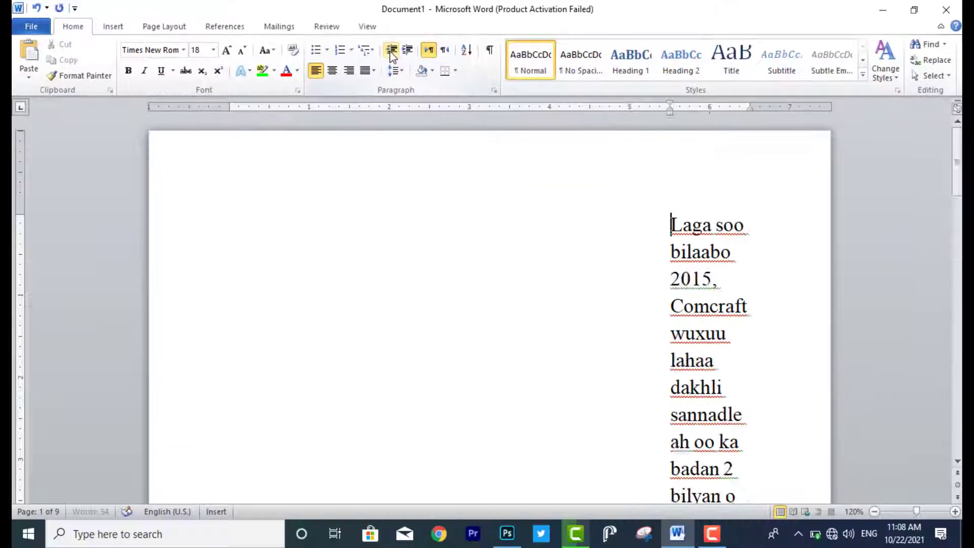
# Step: Decrease the first paragraph's indent all the way back to the left margin
pyautogui.click(459, 401)
pyautogui.click(392, 51)
pyautogui.click(392, 50)
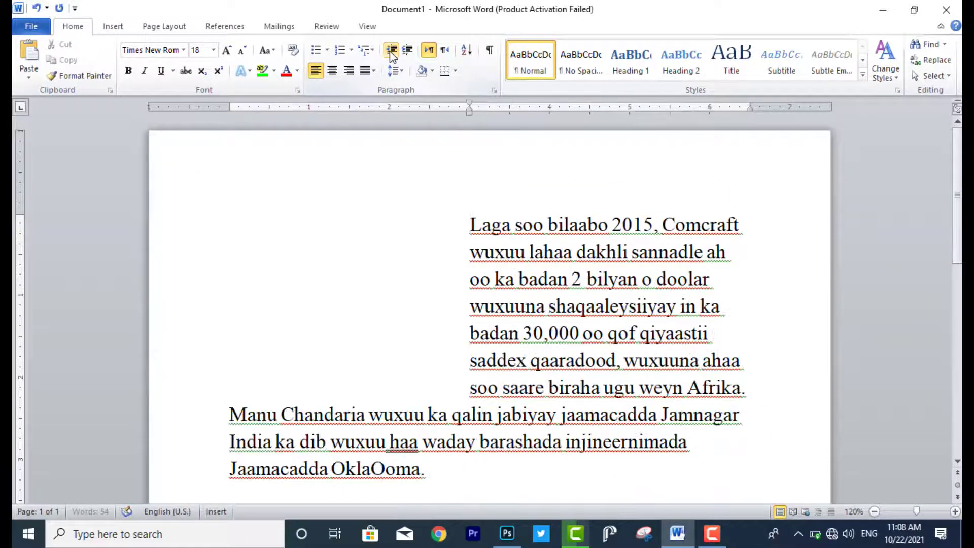
pyautogui.click(391, 50)
pyautogui.click(391, 51)
pyautogui.click(392, 50)
pyautogui.click(391, 51)
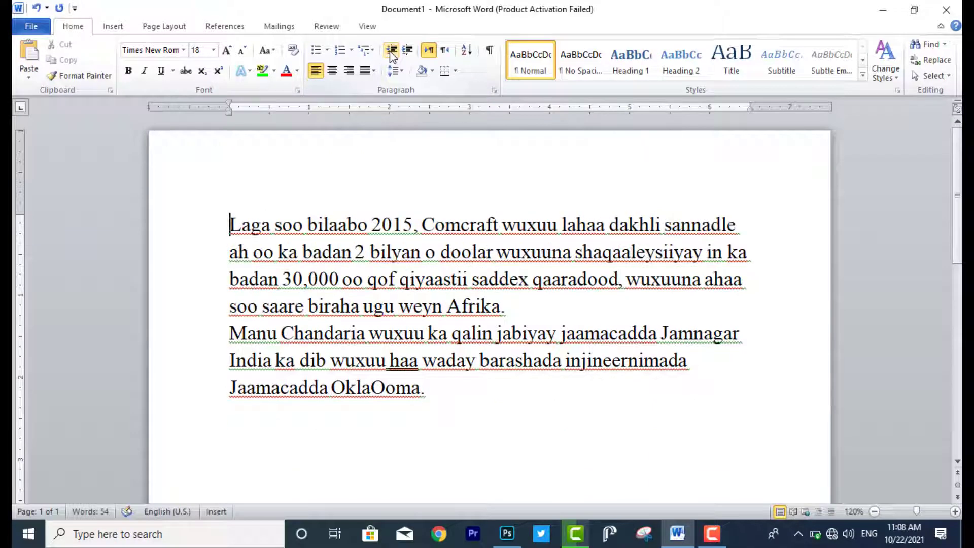
# Step: Increase the first paragraph's indent by five levels from the margin
pyautogui.click(404, 51)
pyautogui.click(404, 51)
pyautogui.click(404, 51)
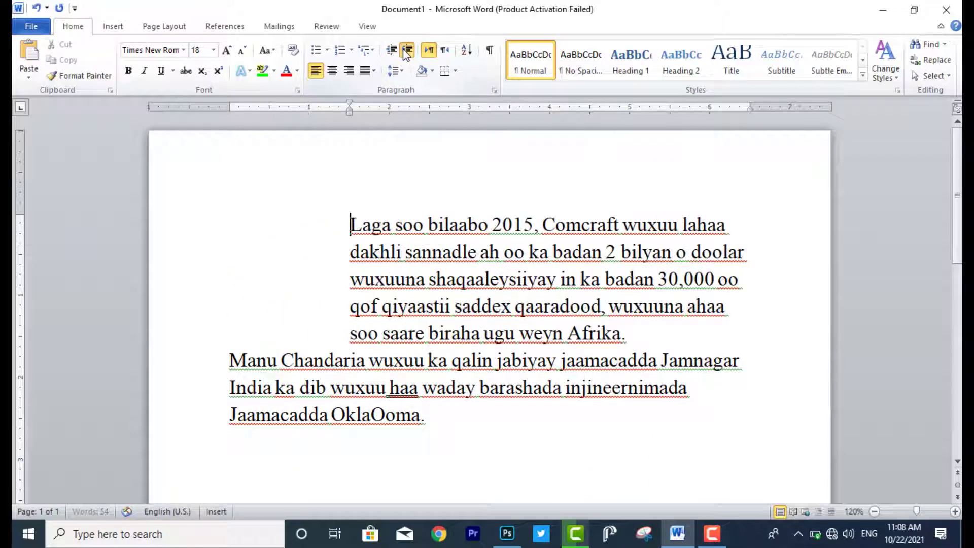
pyautogui.click(405, 50)
pyautogui.click(404, 51)
# Step: Decrease the first paragraph's indent by five levels to return it to the left margin
pyautogui.click(392, 50)
pyautogui.click(392, 51)
pyautogui.click(392, 51)
pyautogui.click(392, 50)
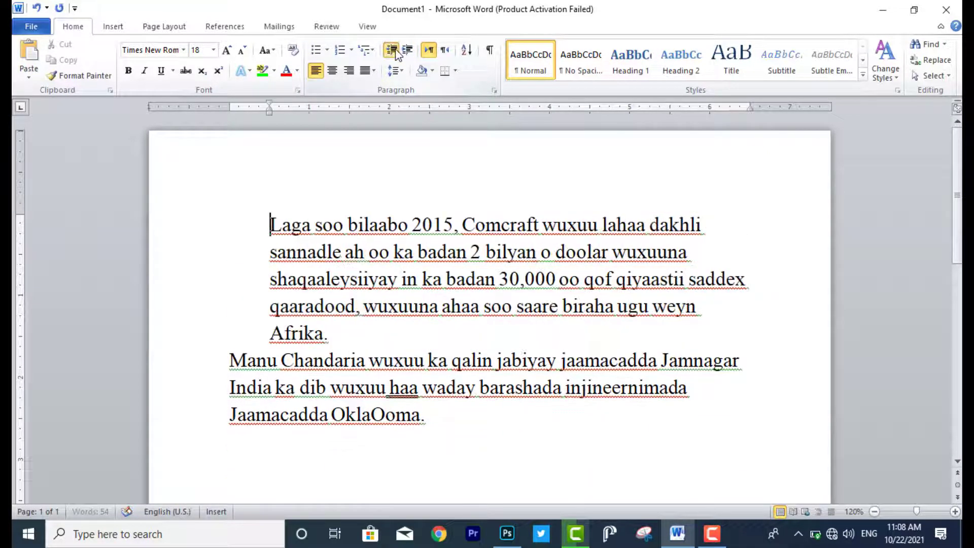
pyautogui.click(392, 51)
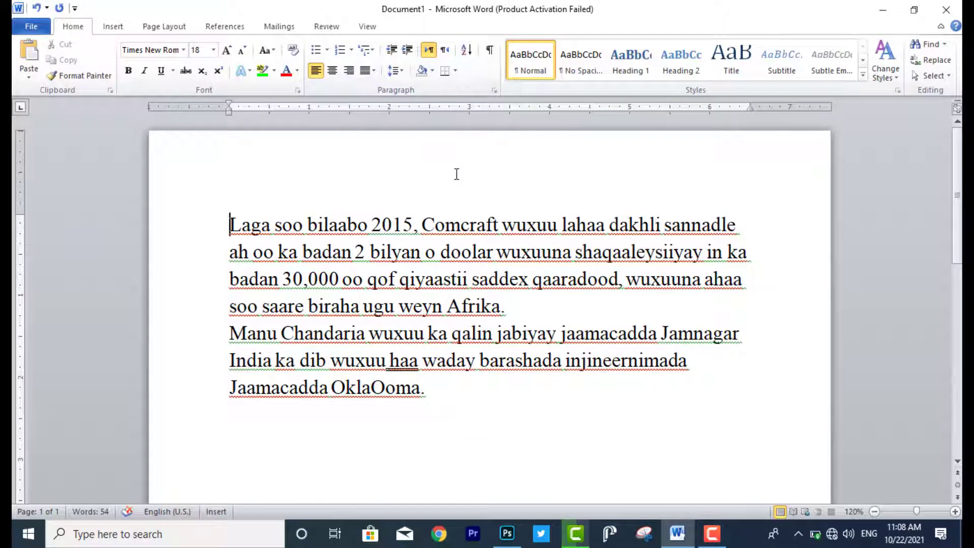
# Step: Insert "MM" at the start of the first paragraph and delete it again
pyautogui.write('MM')
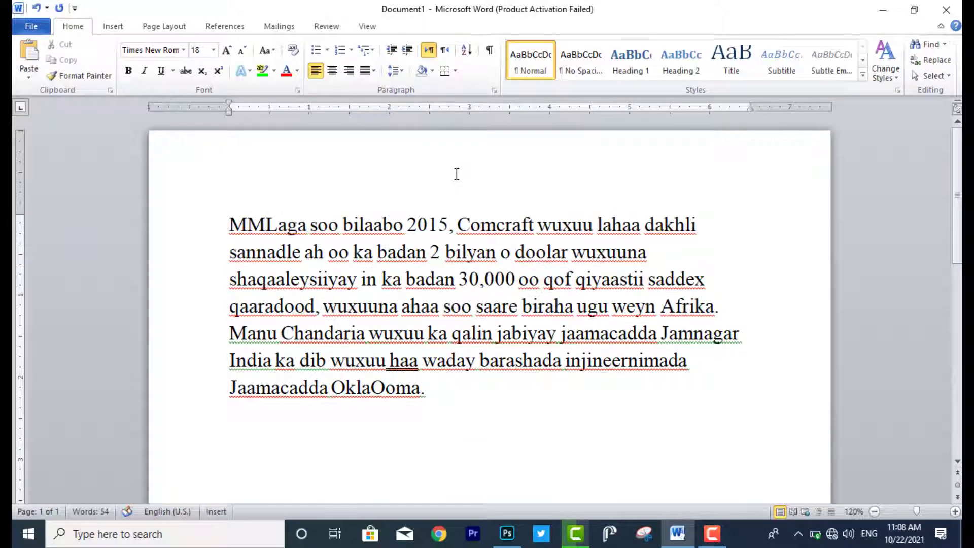
pyautogui.press('BackSpace')
pyautogui.press('BackSpace')
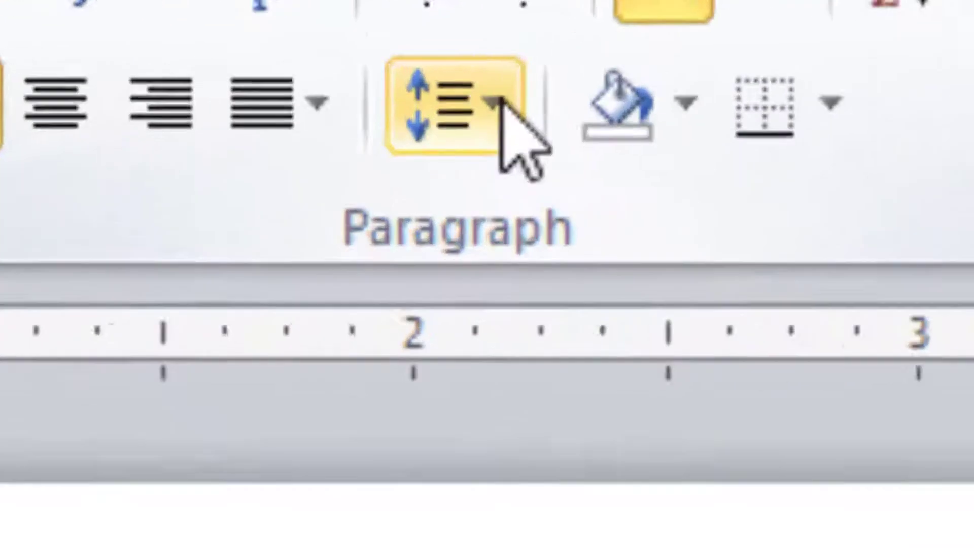
# Step: Preview the line and paragraph spacing choices for the first paragraph, including Add Space After Paragraph, without applying one
pyautogui.click(400, 71)
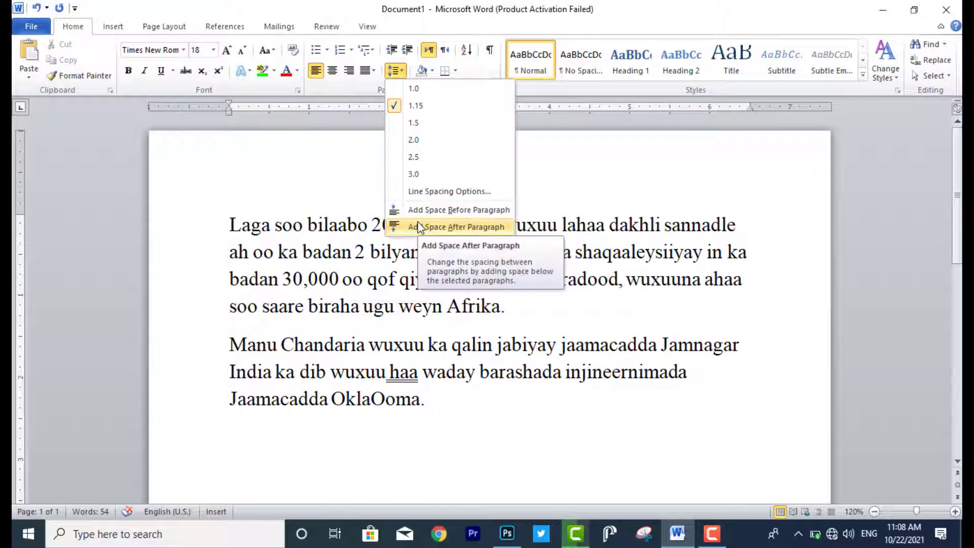
pyautogui.click(328, 234)
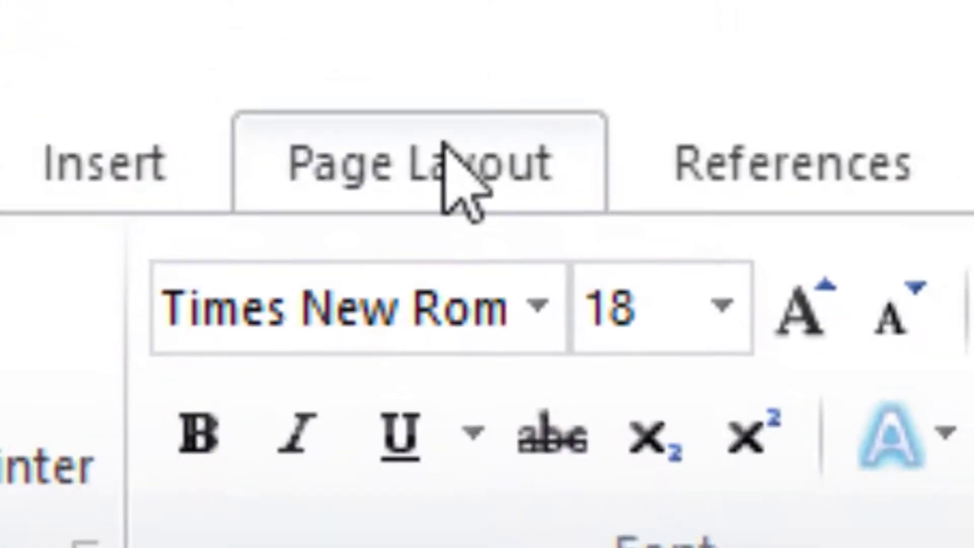
# Step: Set the first paragraph's left indent to 1.2" using the page layout indent settings
pyautogui.click(168, 24)
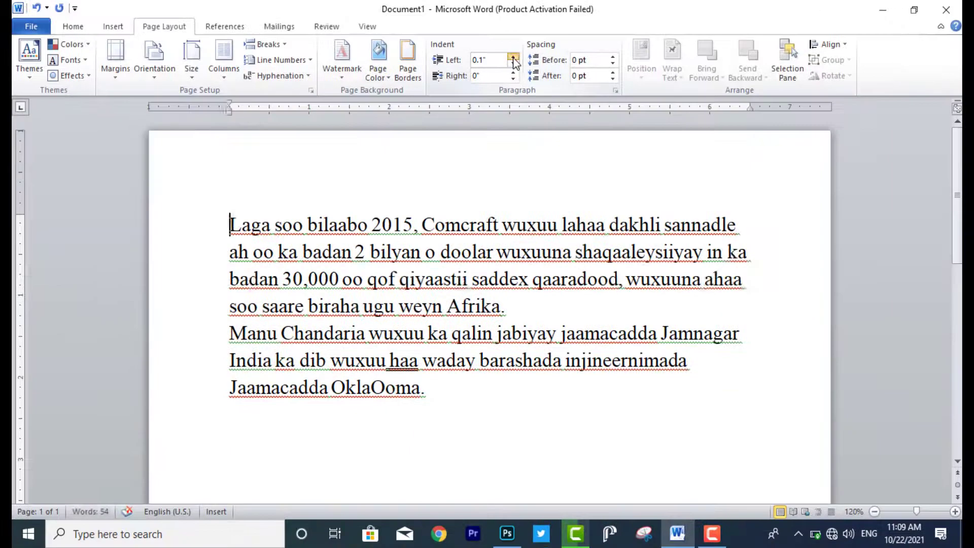
pyautogui.click(699, 212)
pyautogui.click(514, 58)
pyautogui.click(514, 58)
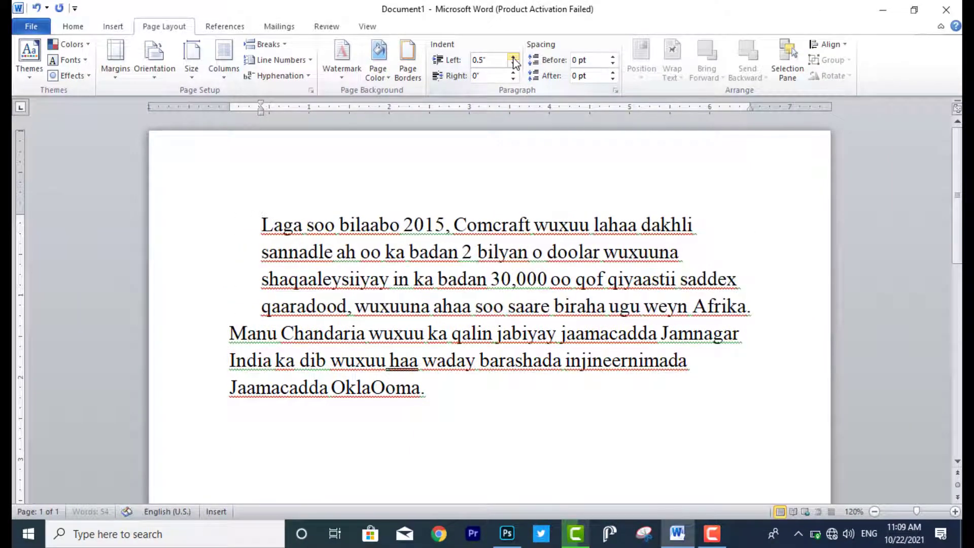
pyautogui.click(514, 58)
pyautogui.click(514, 57)
pyautogui.click(514, 58)
pyautogui.click(514, 57)
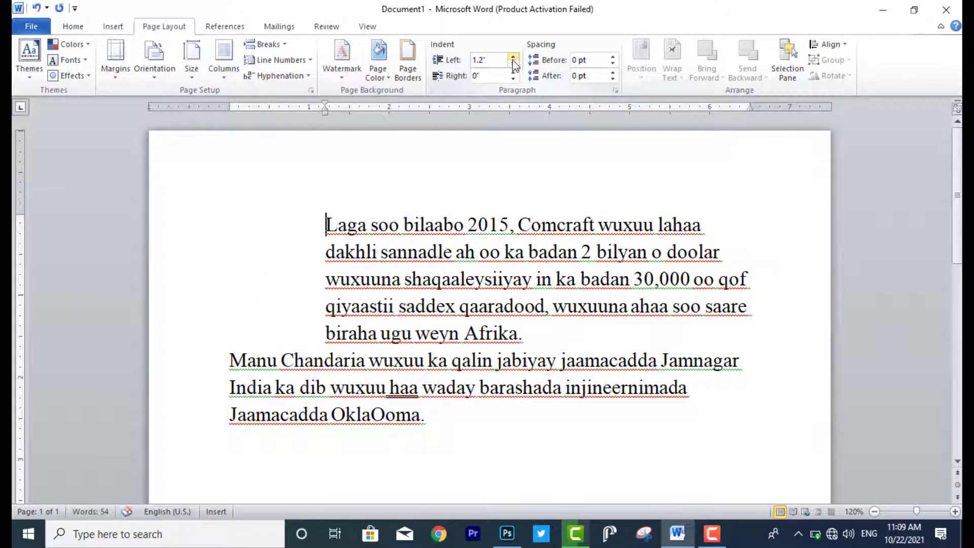
# Step: Reduce the first paragraph's left indent to -0.8" so it extends into the left page margin
pyautogui.click(513, 65)
pyautogui.click(514, 65)
pyautogui.click(514, 64)
pyautogui.click(514, 65)
pyautogui.click(513, 65)
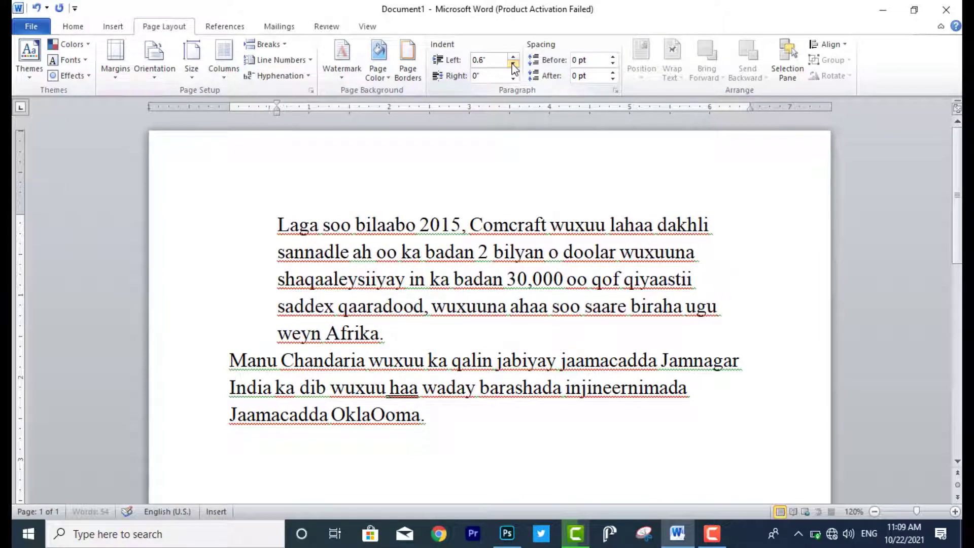
pyautogui.click(513, 65)
pyautogui.click(514, 64)
pyautogui.click(514, 64)
pyautogui.click(513, 64)
pyautogui.click(514, 64)
pyautogui.click(514, 64)
pyautogui.click(513, 65)
pyautogui.click(514, 65)
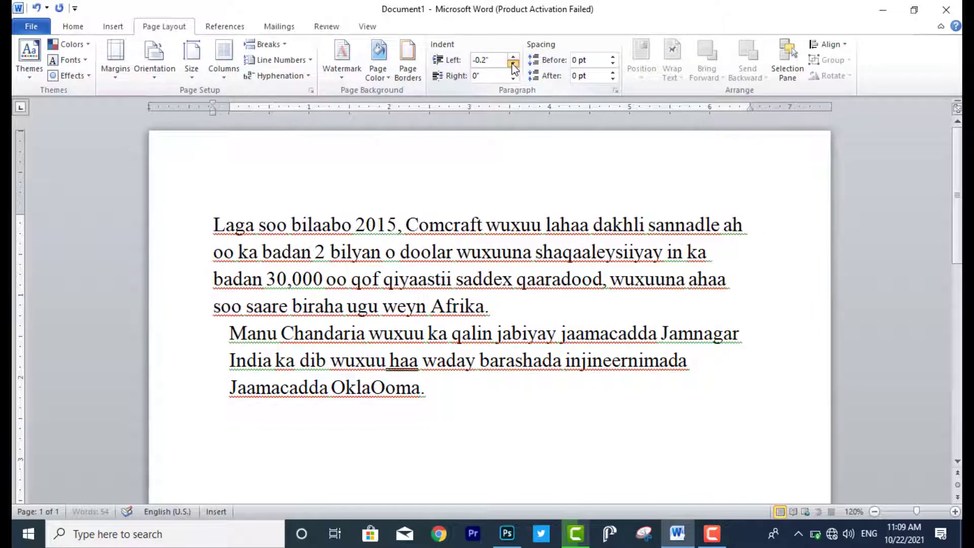
pyautogui.click(514, 64)
pyautogui.click(513, 65)
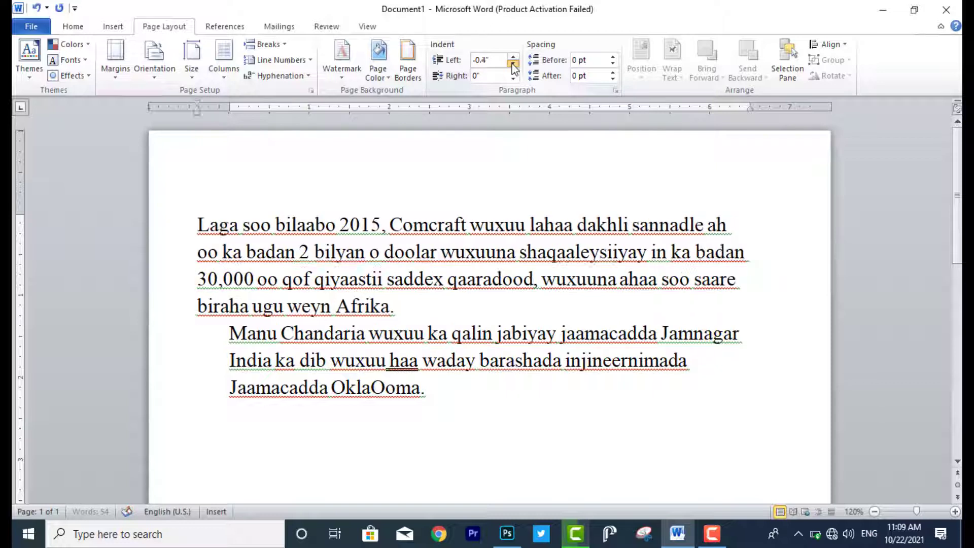
pyautogui.click(514, 64)
pyautogui.click(513, 65)
pyautogui.click(513, 64)
pyautogui.click(513, 65)
# Step: Try a negative right indent on the first paragraph, and set the right indent to 0.4"
pyautogui.click(514, 79)
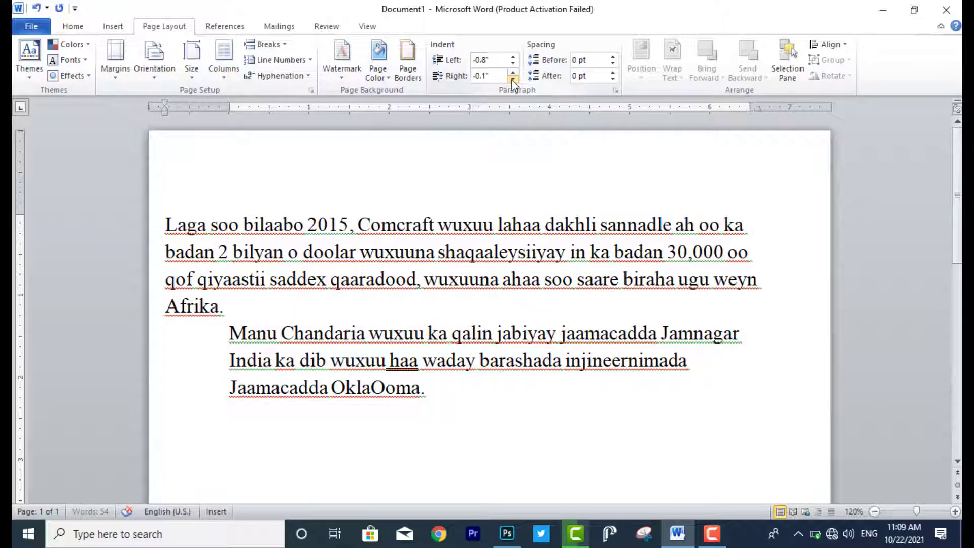
pyautogui.click(514, 79)
pyautogui.click(514, 73)
pyautogui.click(513, 72)
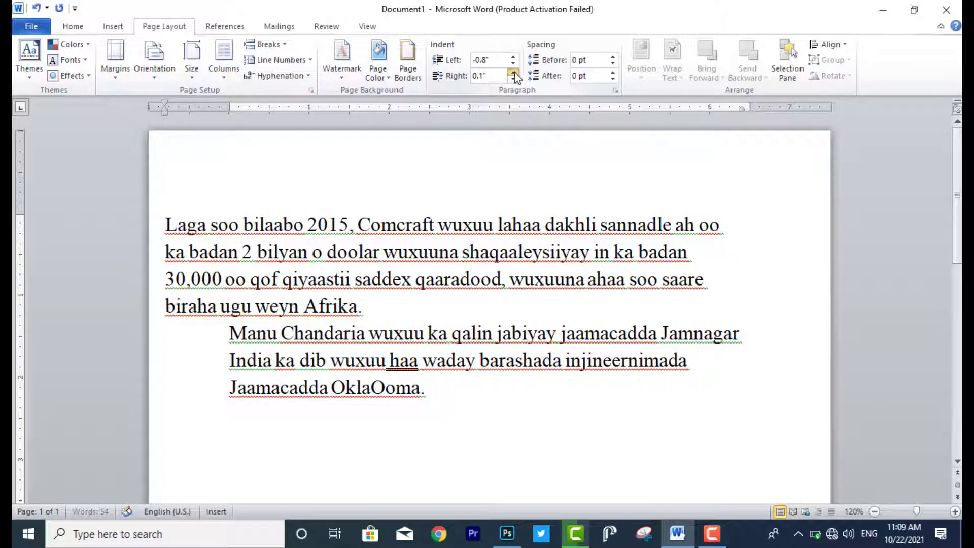
pyautogui.click(513, 73)
pyautogui.click(514, 73)
pyautogui.click(513, 72)
pyautogui.click(514, 72)
# Step: Lower the first paragraph's left indent beyond -0.9", and raise it to 0.3"
pyautogui.click(514, 63)
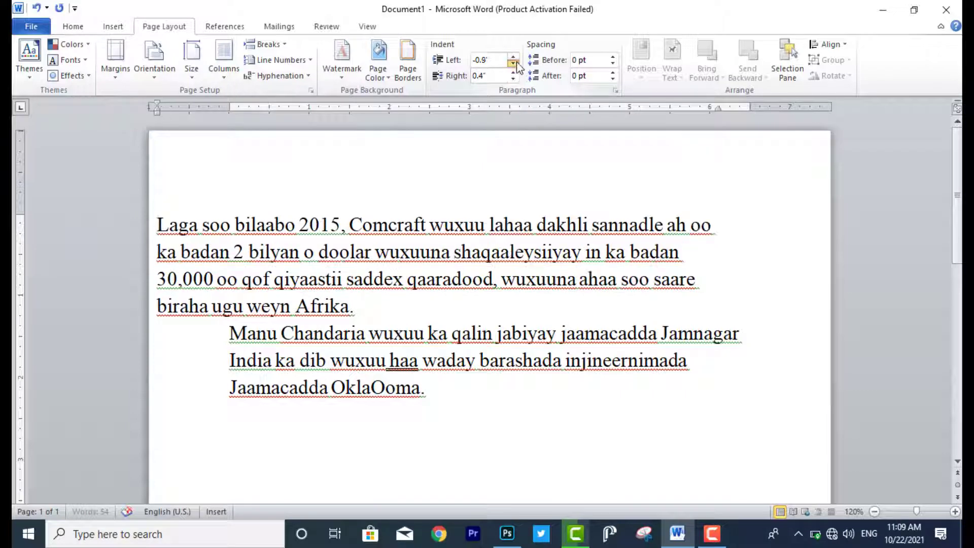
pyautogui.click(514, 63)
pyautogui.click(514, 63)
pyautogui.click(514, 63)
pyautogui.click(516, 57)
pyautogui.click(516, 57)
pyautogui.click(516, 57)
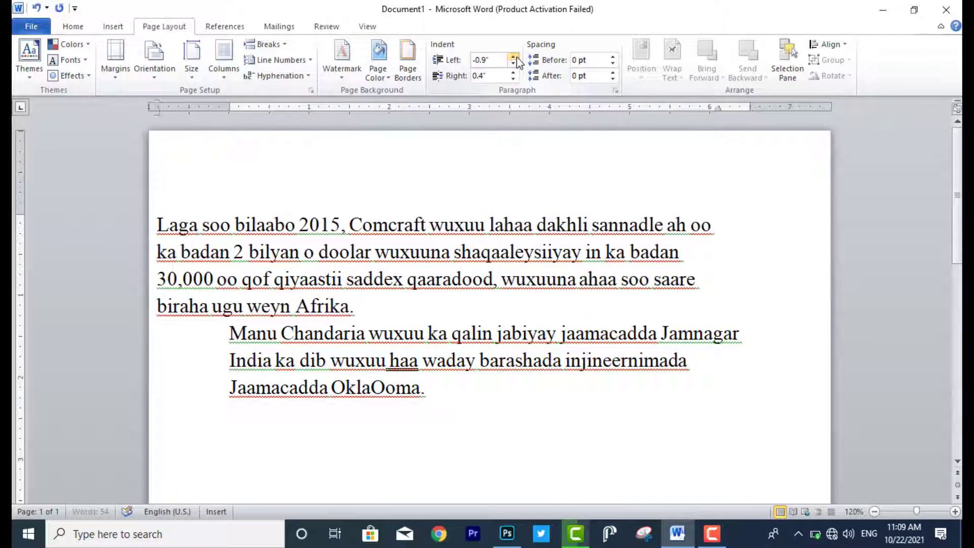
pyautogui.click(515, 57)
pyautogui.click(515, 57)
pyautogui.click(515, 57)
pyautogui.click(516, 58)
pyautogui.click(515, 58)
pyautogui.click(516, 57)
pyautogui.click(516, 58)
pyautogui.click(515, 57)
pyautogui.click(516, 57)
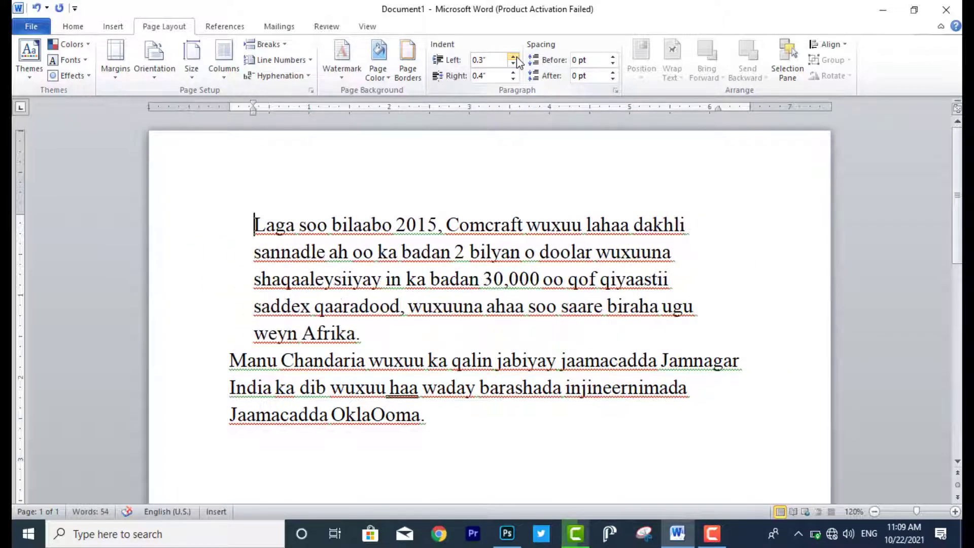
# Step: Set the first paragraph's left indent to -0.2"
pyautogui.click(513, 63)
pyautogui.click(513, 63)
pyautogui.click(513, 63)
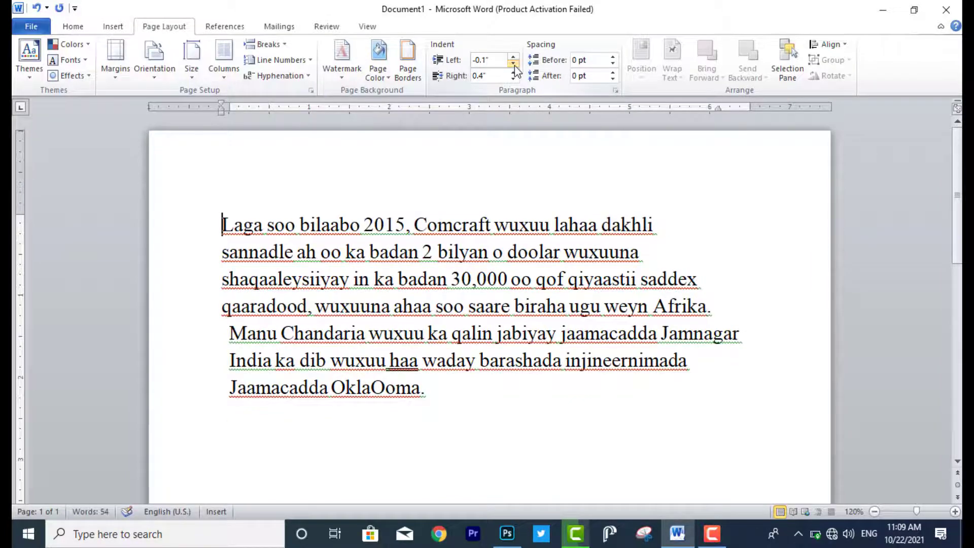
pyautogui.click(513, 63)
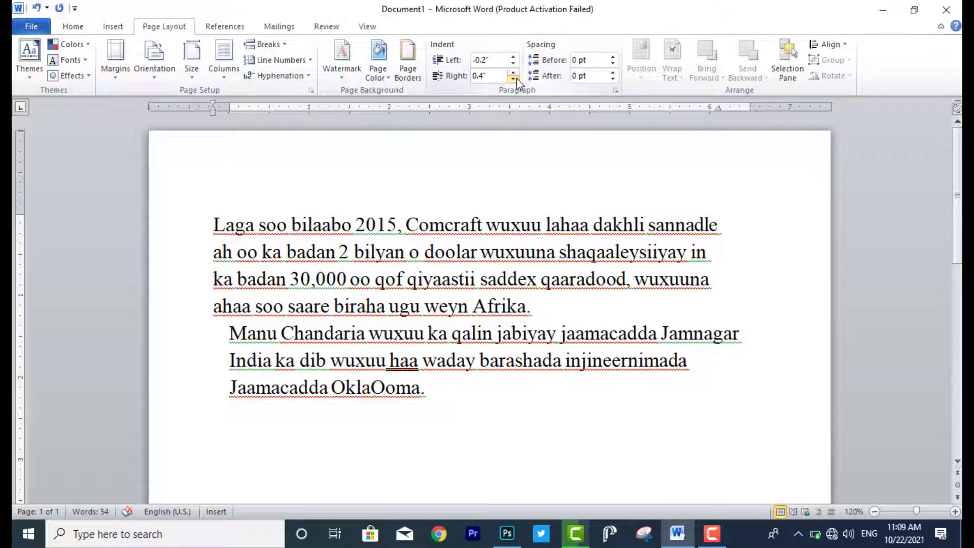
# Step: Set the first paragraph's right indent to -0.7" so its lines extend into the right page margin
pyautogui.click(516, 78)
pyautogui.click(516, 78)
pyautogui.click(516, 78)
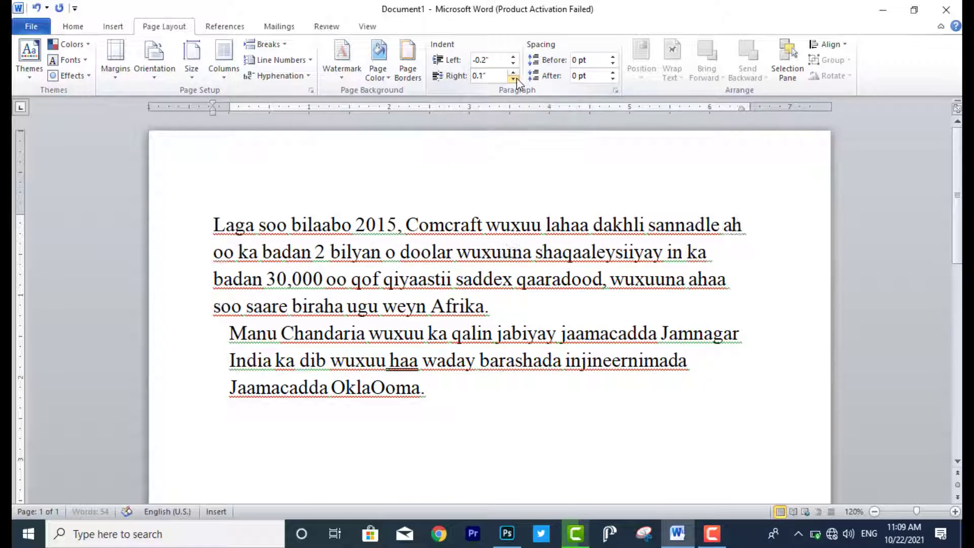
pyautogui.click(517, 78)
pyautogui.click(516, 78)
pyautogui.click(517, 78)
pyautogui.click(517, 78)
pyautogui.click(517, 78)
pyautogui.click(517, 79)
pyautogui.click(517, 78)
pyautogui.click(516, 79)
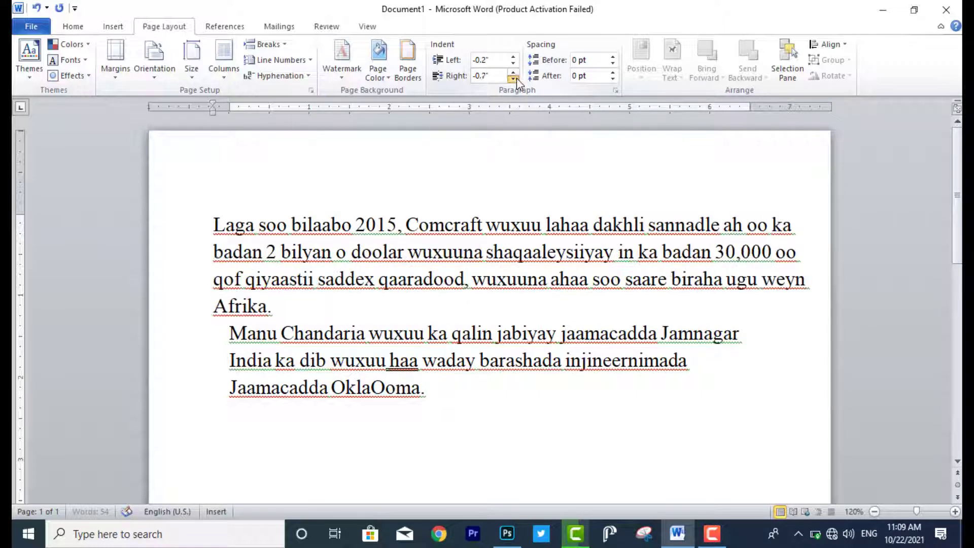
# Step: Lower the first paragraph's right indent to -0.9", and raise it to 0.4"
pyautogui.click(517, 78)
pyautogui.click(516, 78)
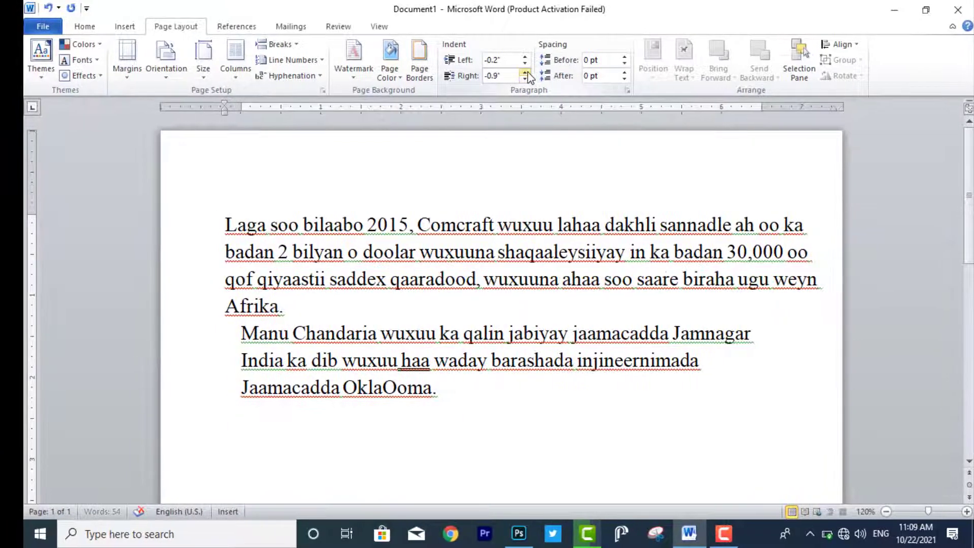
pyautogui.click(528, 72)
pyautogui.doubleClick(528, 72)
pyautogui.click(528, 72)
pyautogui.click(528, 72)
pyautogui.click(528, 72)
pyautogui.click(528, 72)
pyautogui.click(528, 72)
pyautogui.click(528, 73)
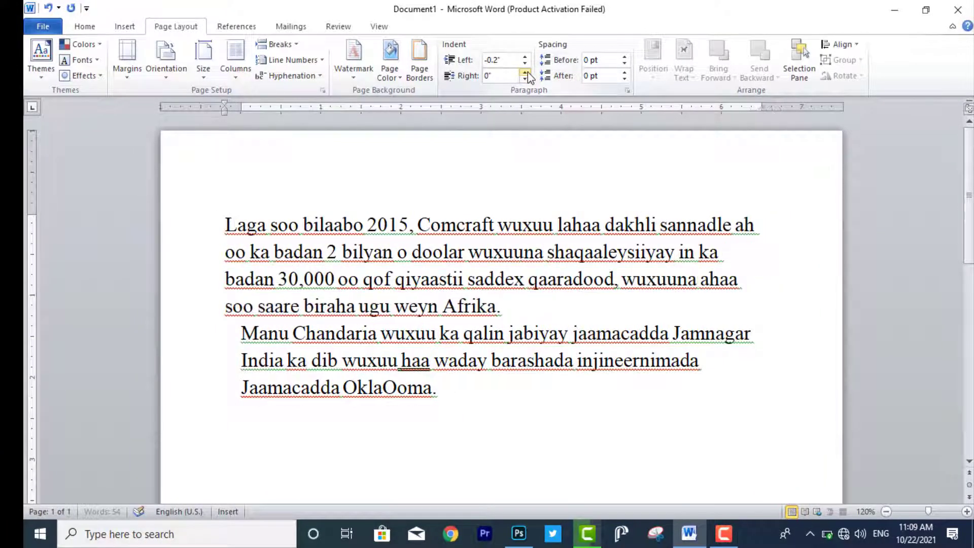
pyautogui.doubleClick(528, 72)
pyautogui.doubleClick(528, 72)
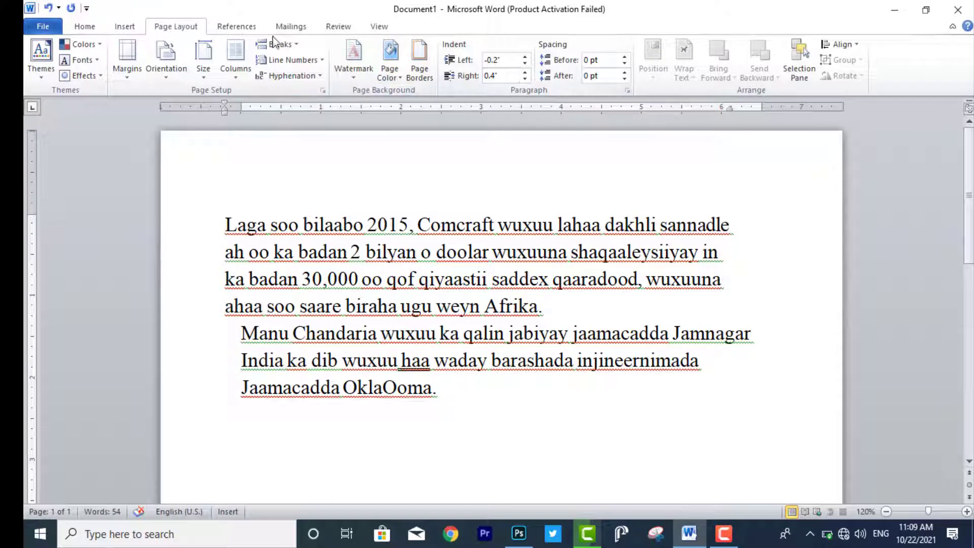
# Step: Decrease the first paragraph's indent once to align it with the left margin, and increase it four levels to 2"
pyautogui.click(103, 28)
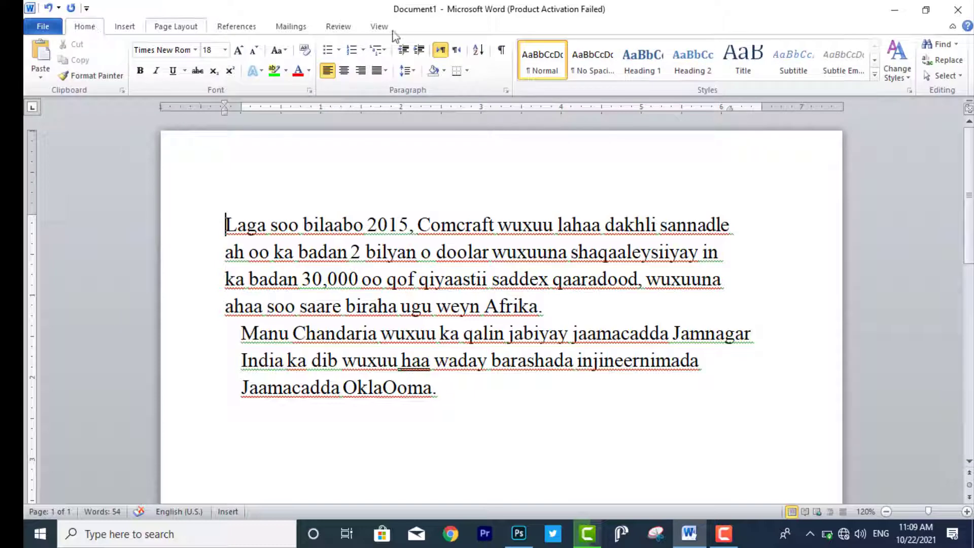
pyautogui.click(404, 51)
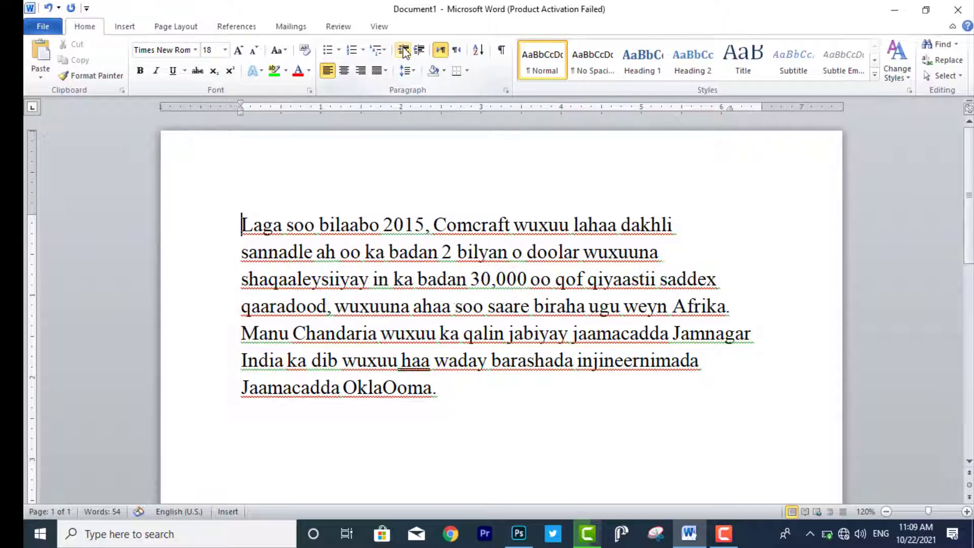
pyautogui.click(419, 51)
pyautogui.click(419, 51)
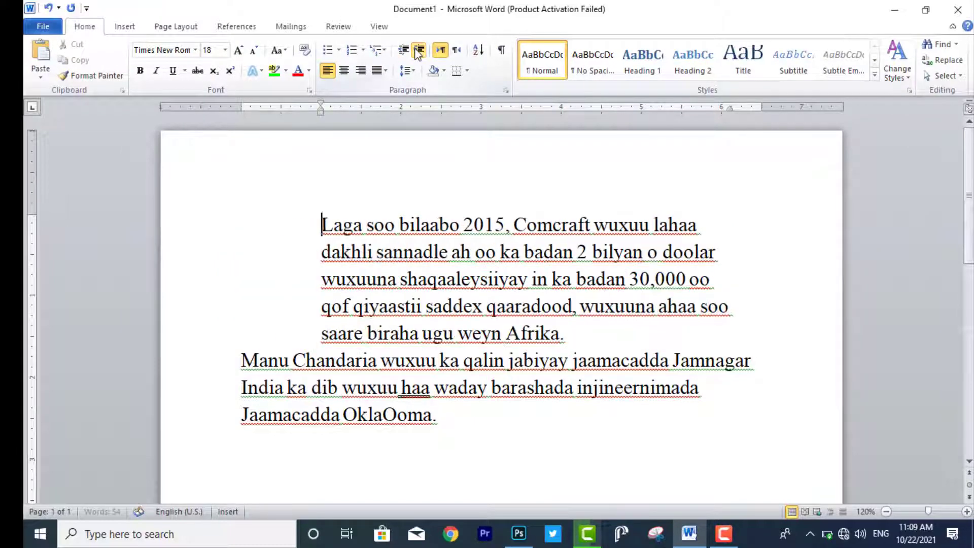
pyautogui.click(418, 50)
pyautogui.click(419, 51)
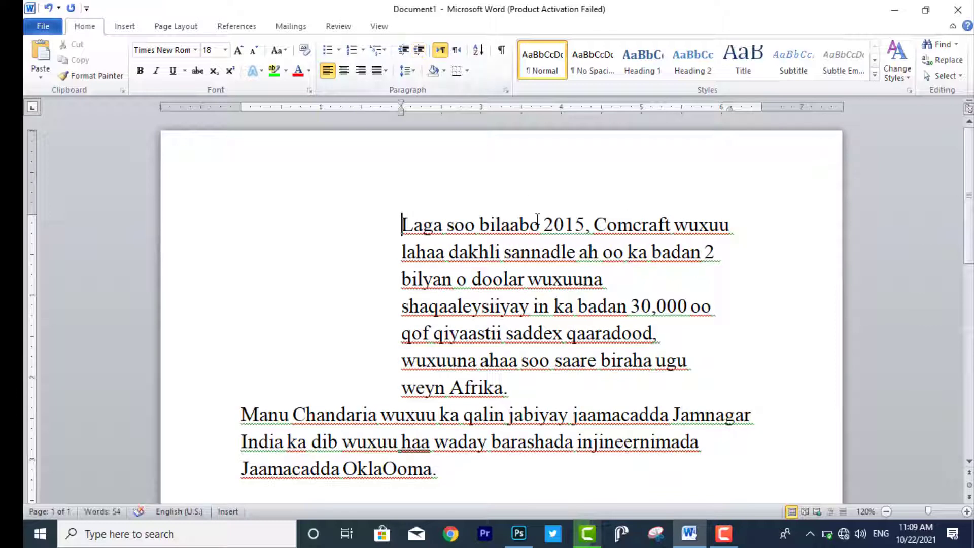